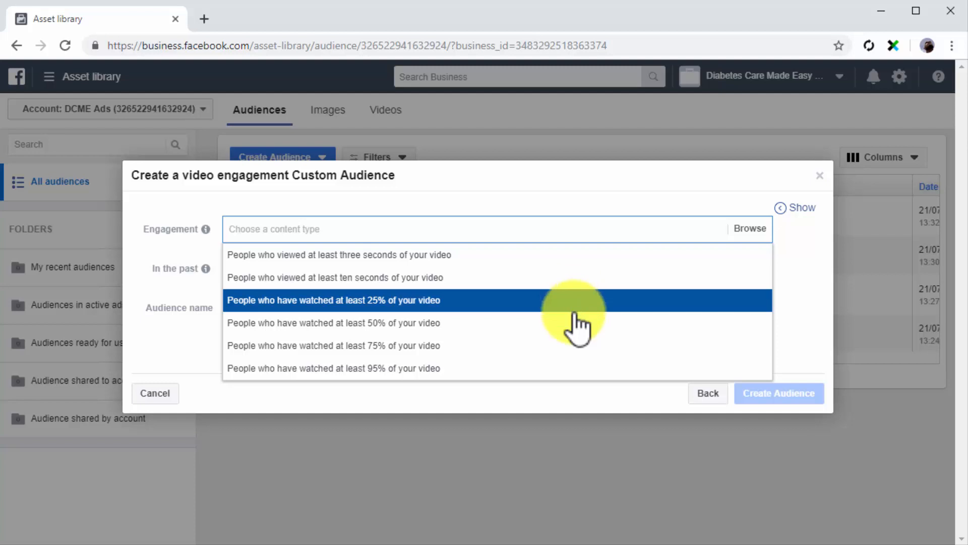
Set the engagement to people who have watched at least 75% of the video and choose the page's diabetes care tip video
left_click(572, 343)
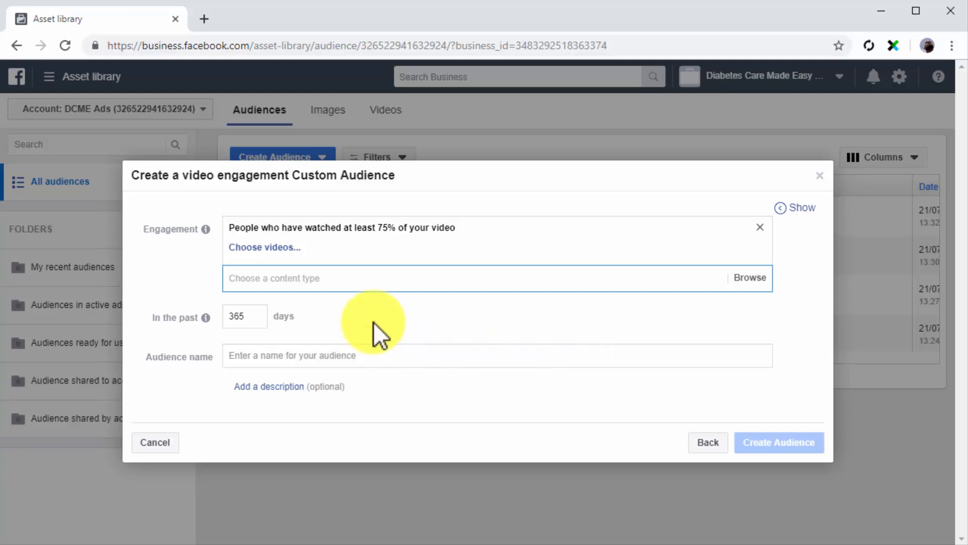
left_click(273, 248)
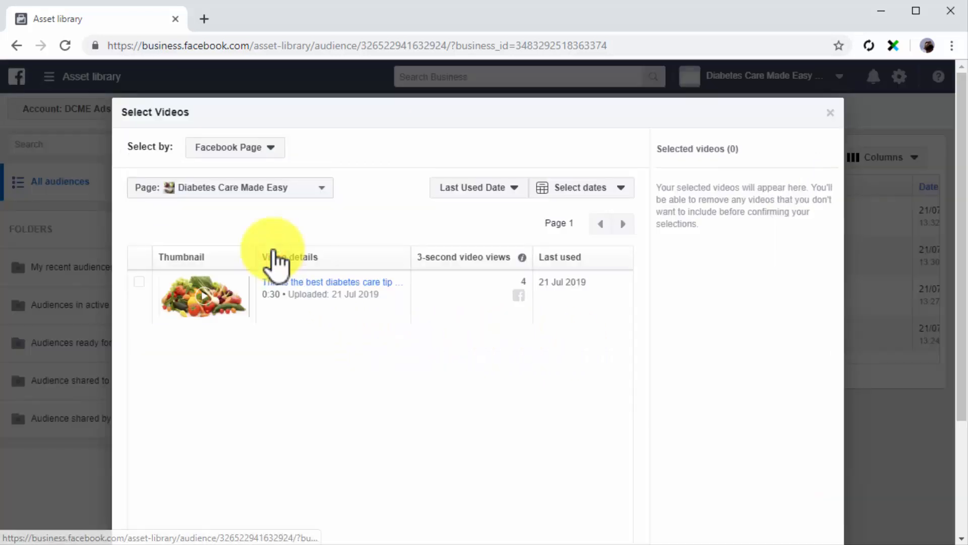
left_click(139, 284)
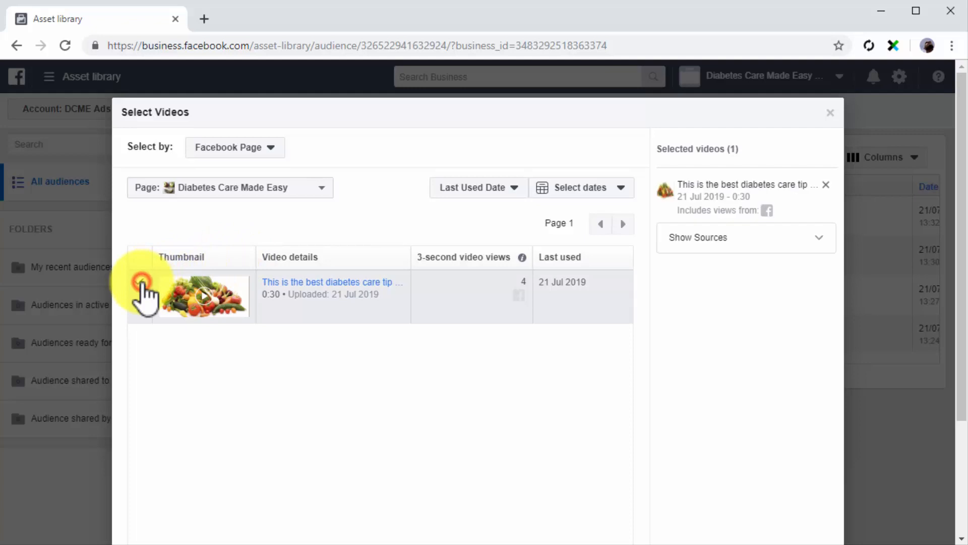
scroll(338, 312, "down", 3)
left_click(801, 495)
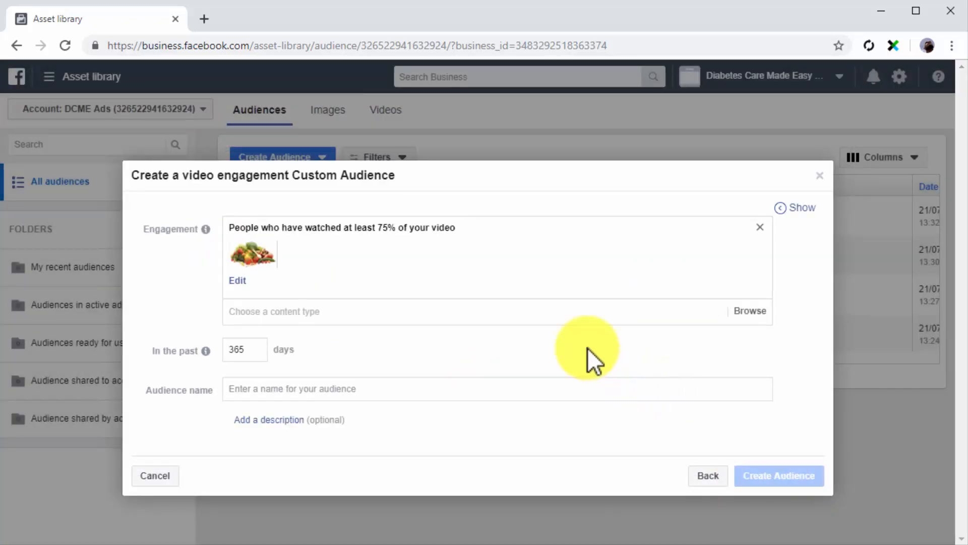
Limit the video audience to the past 20 days, name it "Custom Video Audience" and create it
left_click(539, 317)
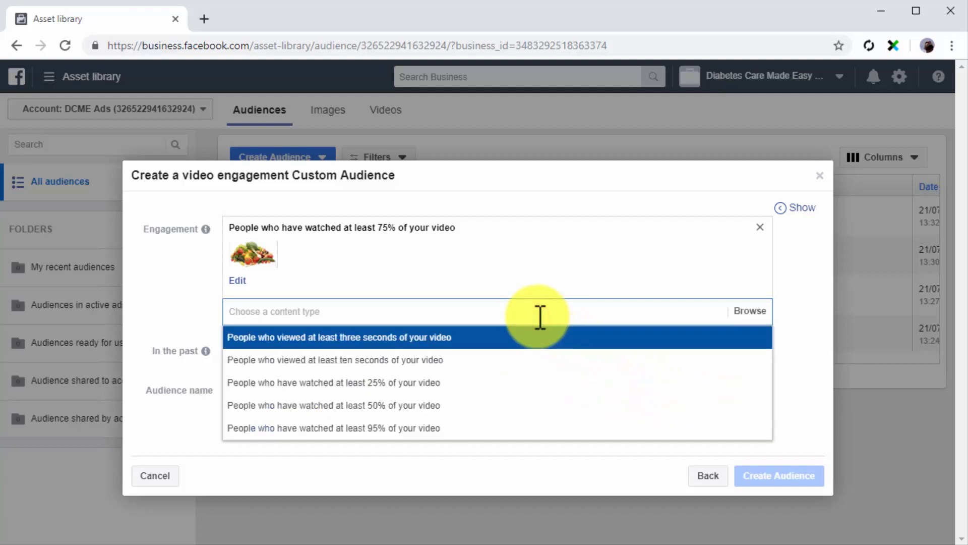
left_click(774, 317)
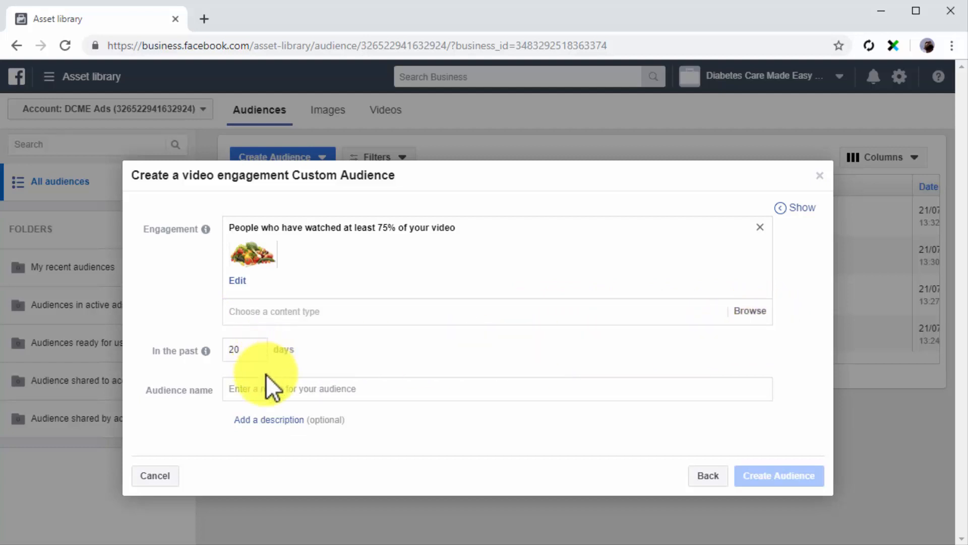
left_click(269, 387)
type("Custom Video Audience")
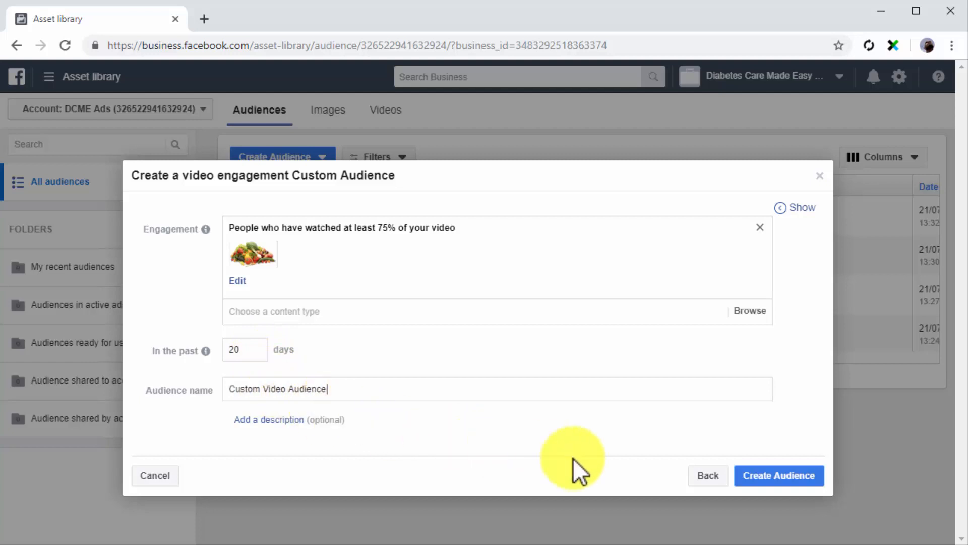
left_click(770, 476)
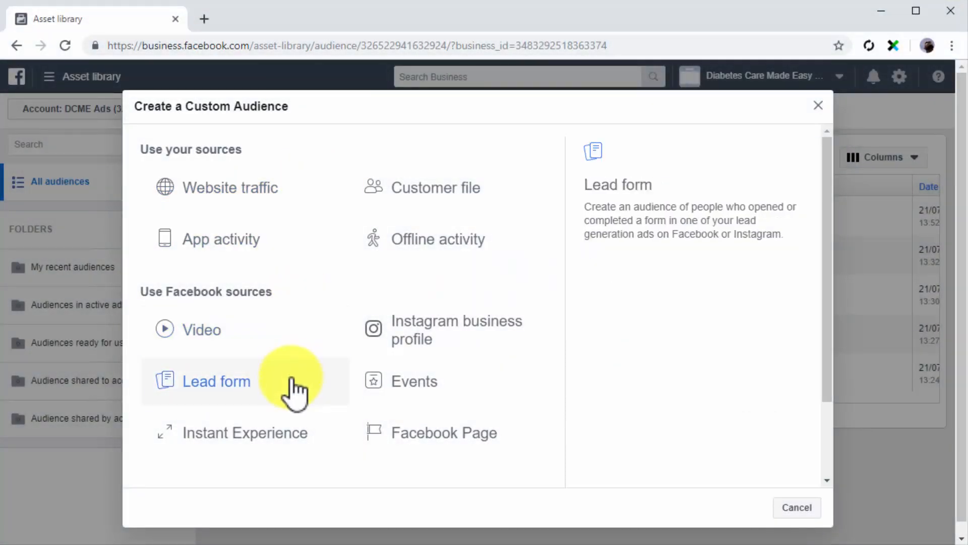
Start a lead form custom audience matching ANY criteria, for people who opened but didn't submit the form in the past 20 days
left_click(293, 386)
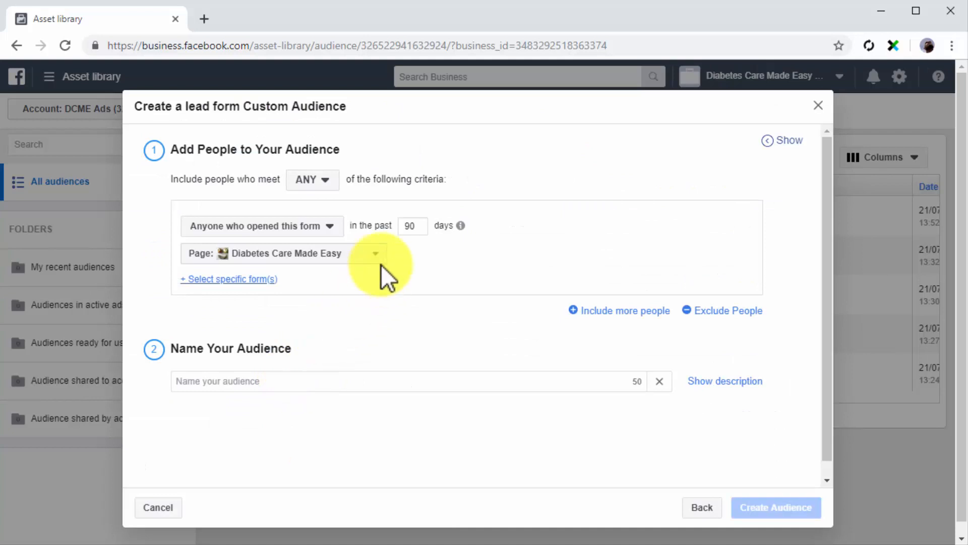
left_click(337, 187)
left_click(319, 200)
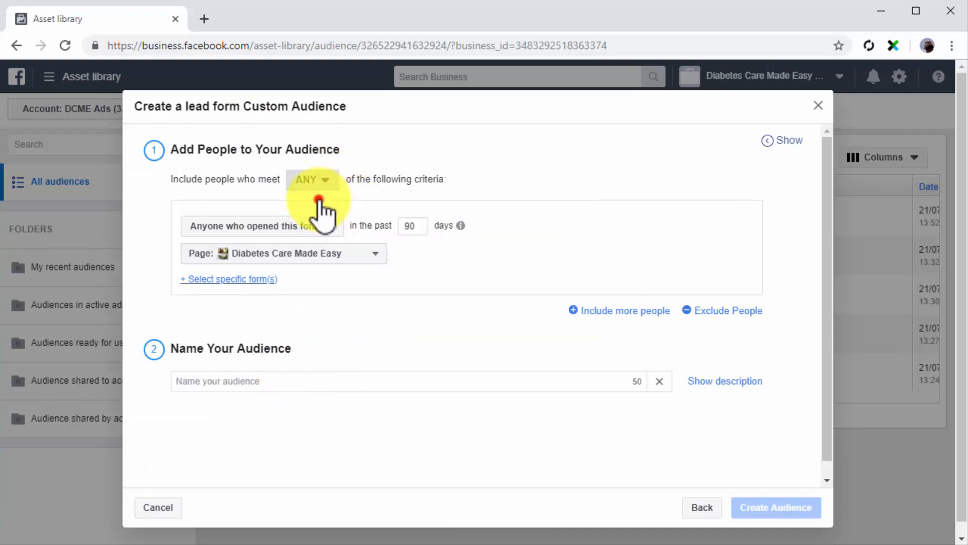
left_click(332, 237)
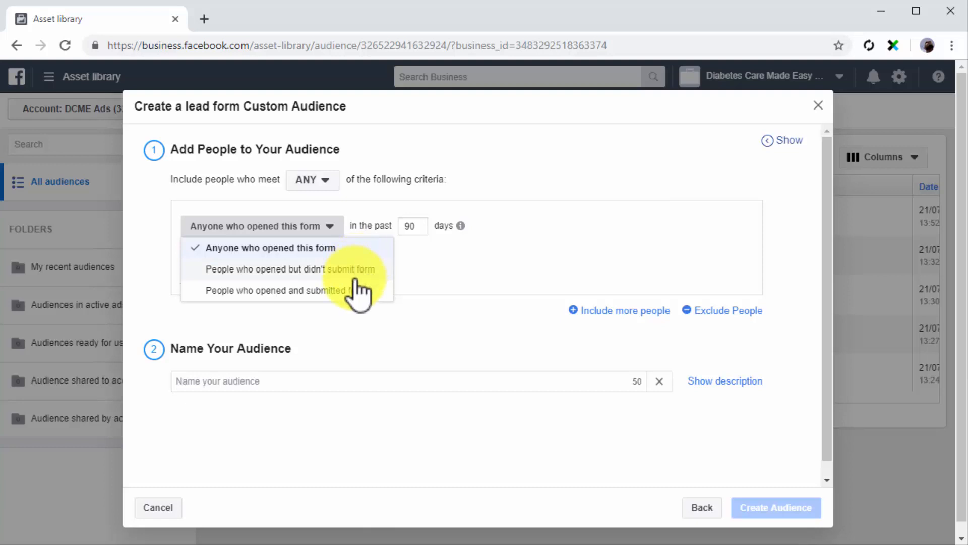
left_click(339, 272)
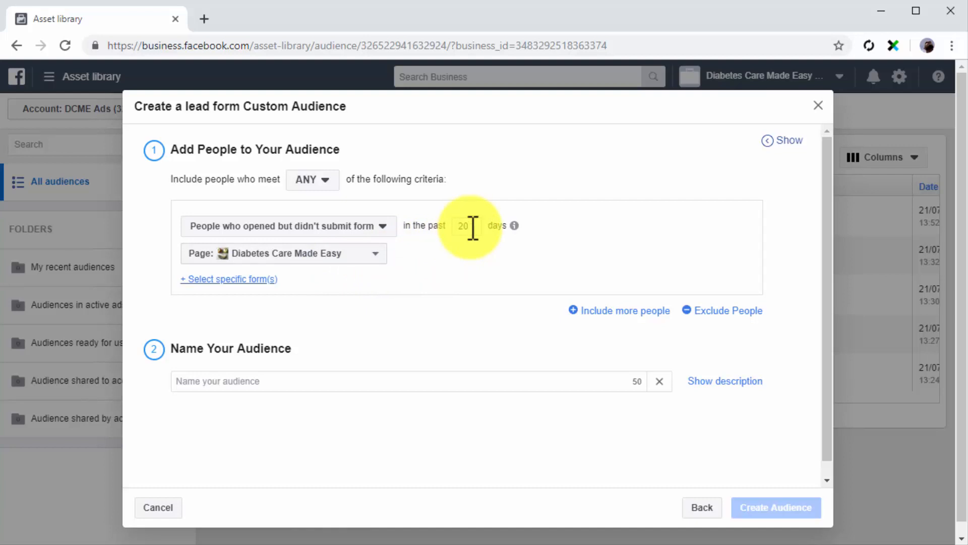
Choose the Diabetes Care Made Easy page and restrict the audience to the lead form "Untitled form 21/07/2019"
left_click(377, 254)
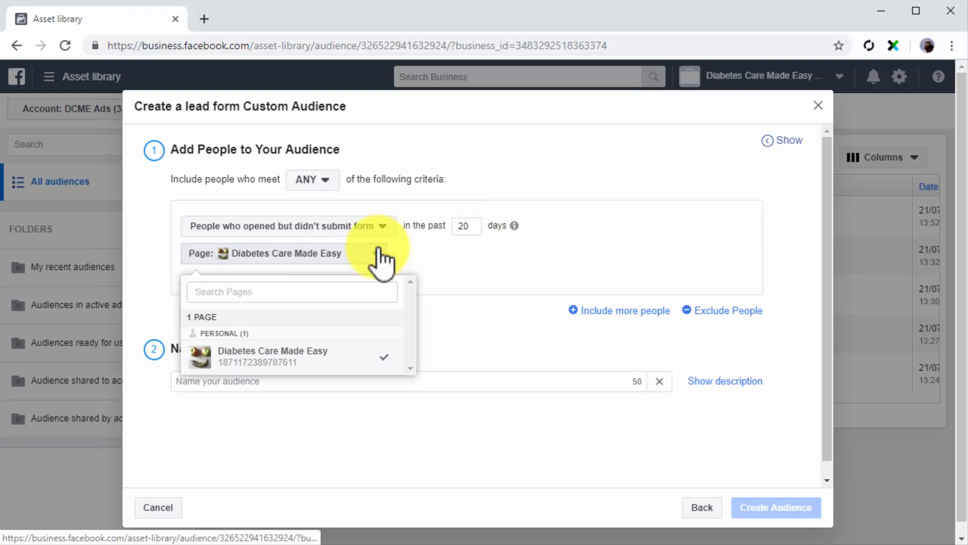
left_click(376, 362)
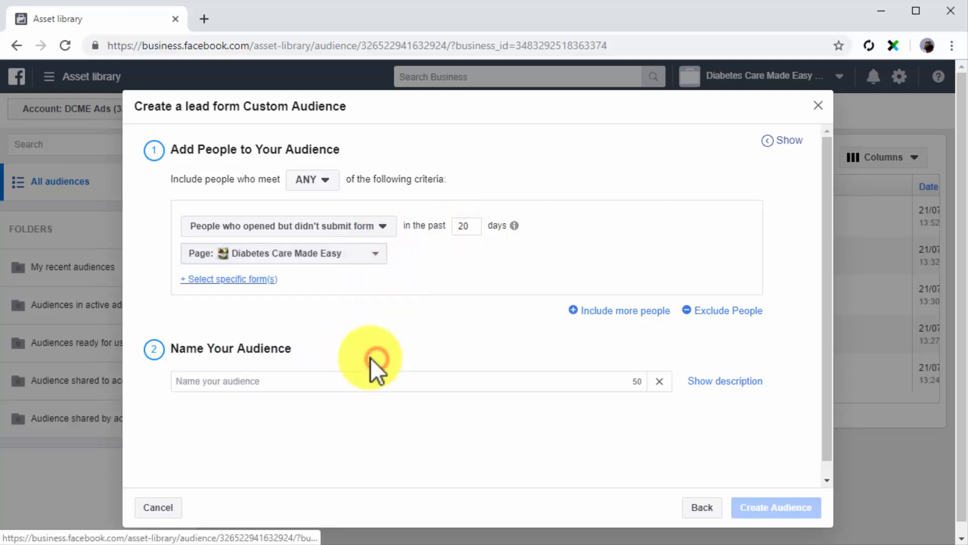
left_click(255, 279)
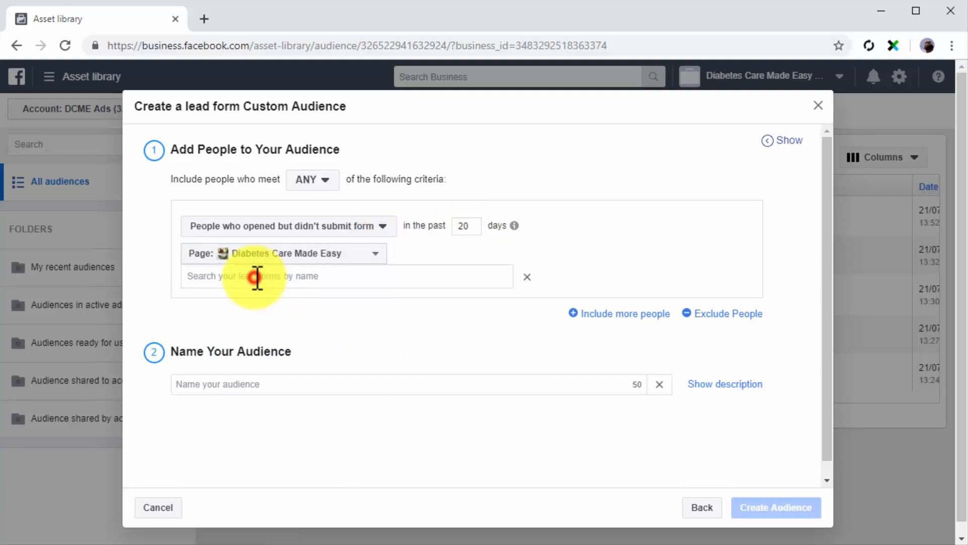
left_click(257, 277)
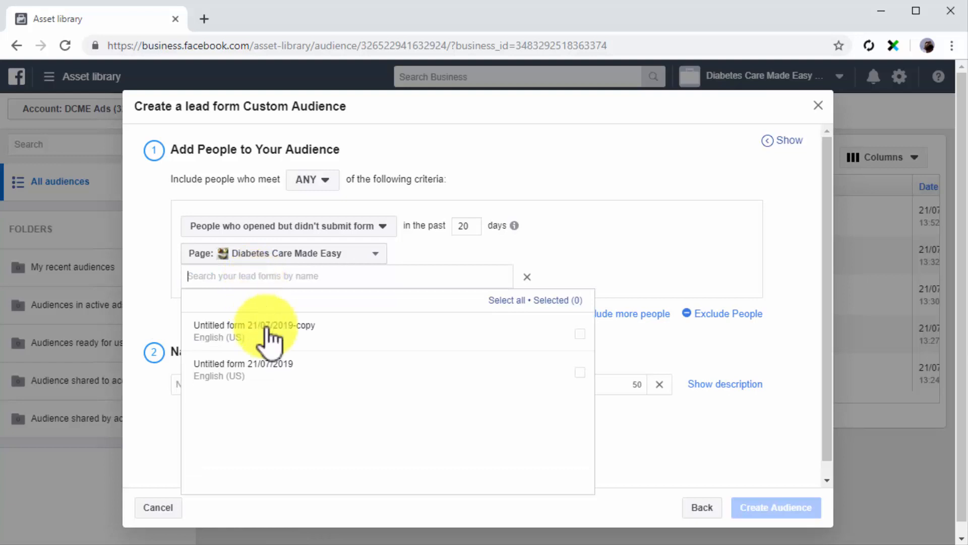
left_click(278, 371)
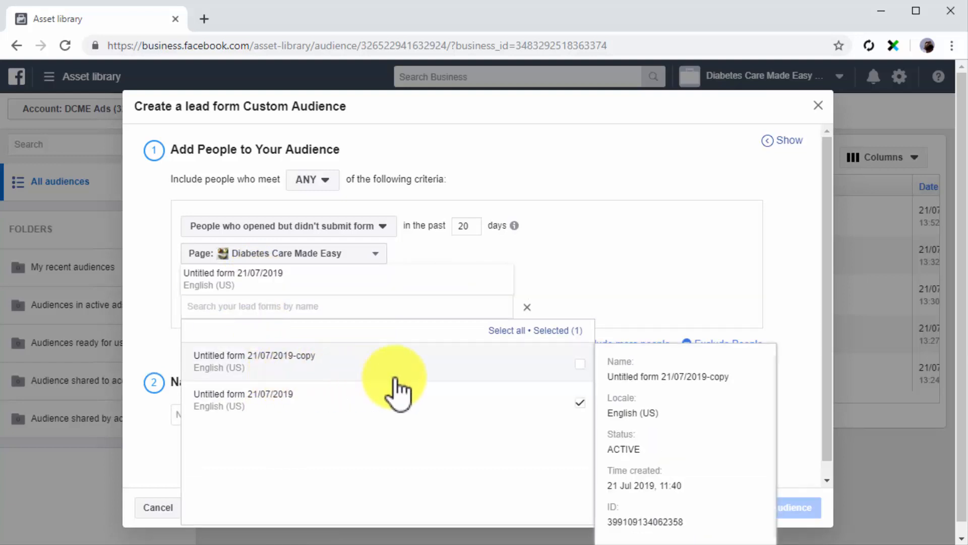
left_click(788, 380)
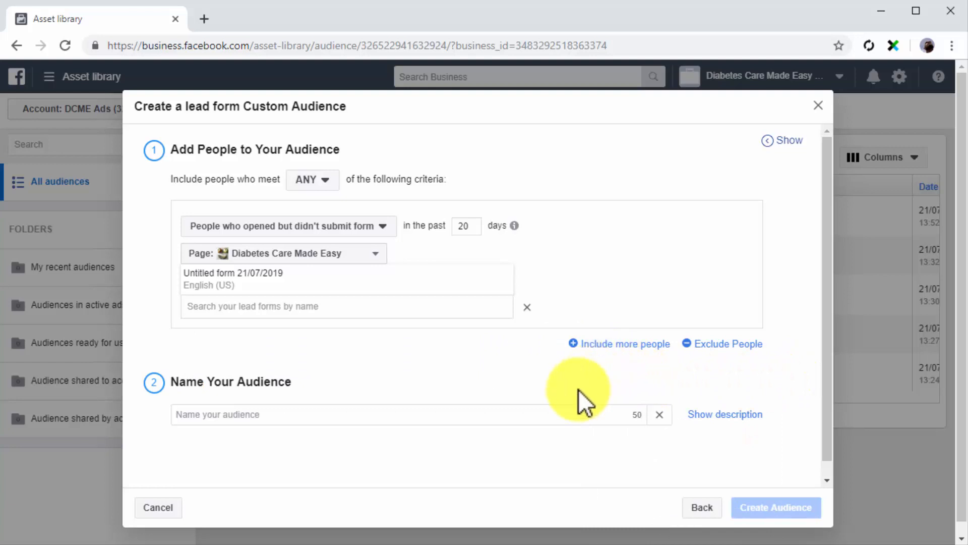
Name the lead form audience "Custom Lead Form Audience" and create it
left_click(557, 408)
type("Custom Lead Form Audience")
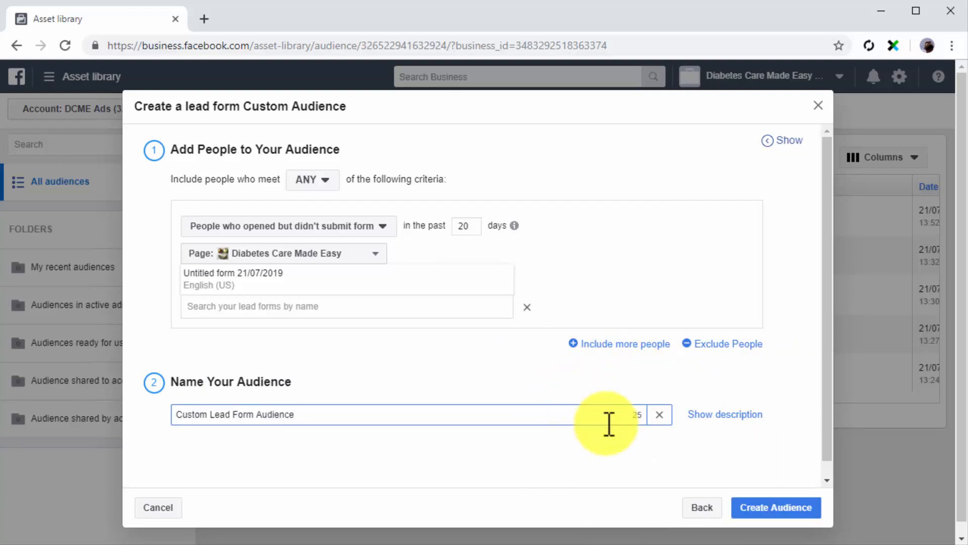
left_click(776, 506)
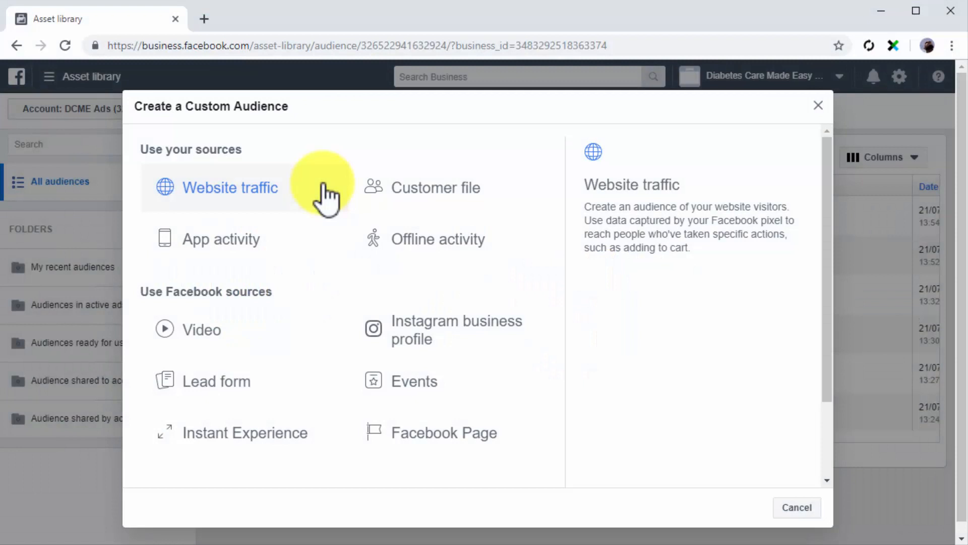
Start an Instant Experience custom audience matching ANY criteria, for people who clicked any links in it in the past 20 days
left_click(298, 426)
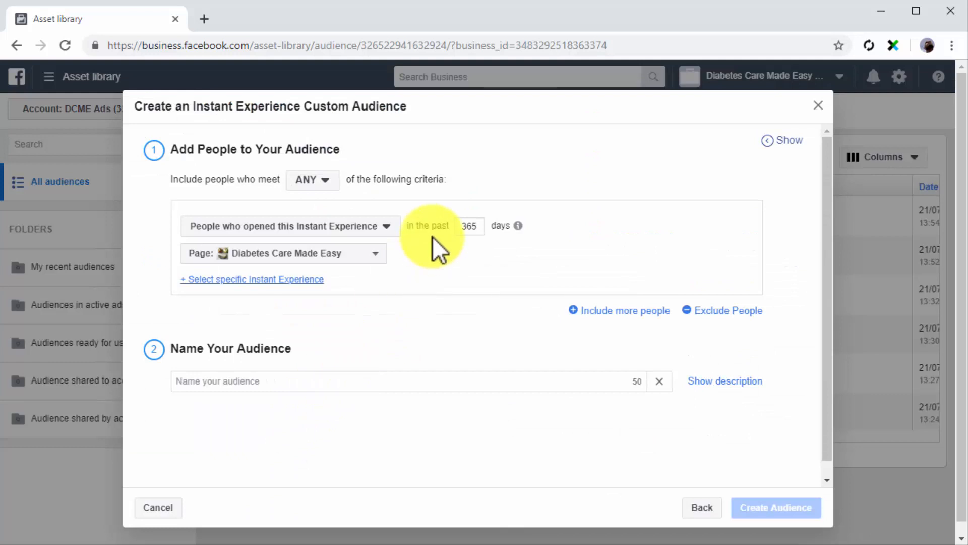
left_click(333, 180)
left_click(320, 204)
left_click(328, 225)
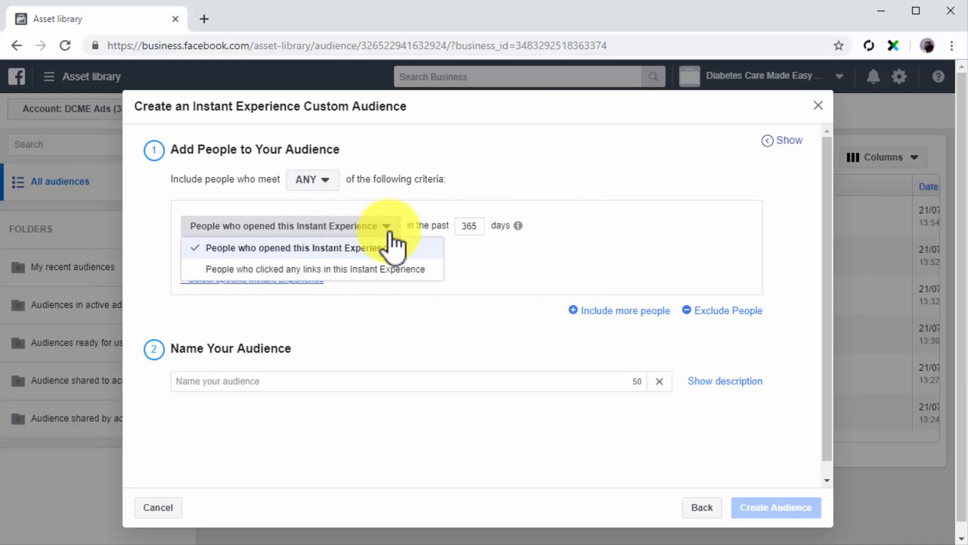
left_click(404, 269)
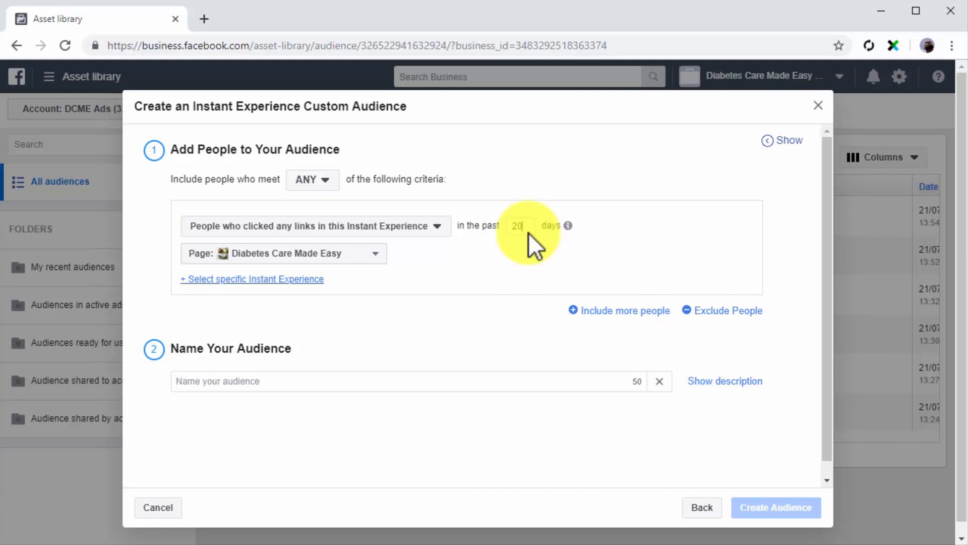
Choose the Diabetes Care Made Easy page and restrict the audience to the first listed "Untitled Instant Experience"
left_click(373, 255)
left_click(315, 357)
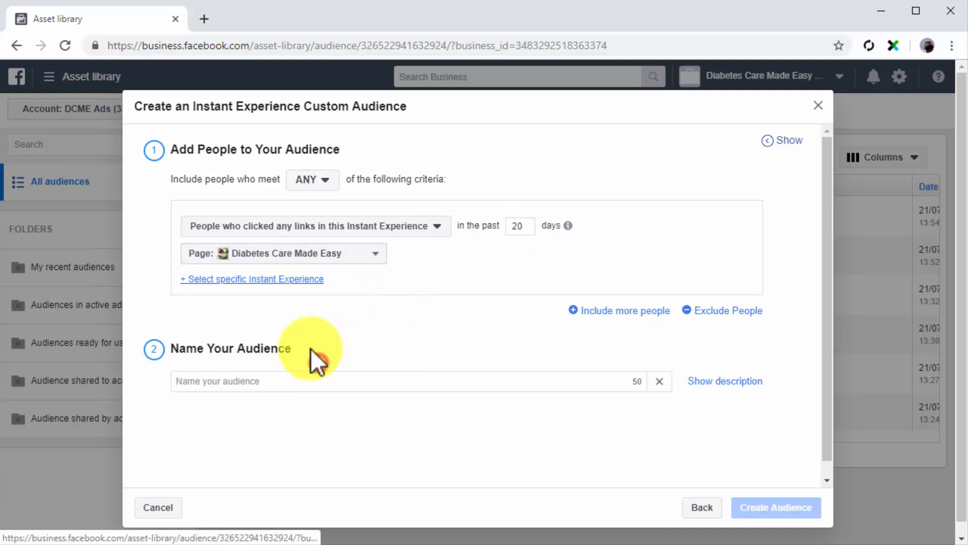
left_click(281, 285)
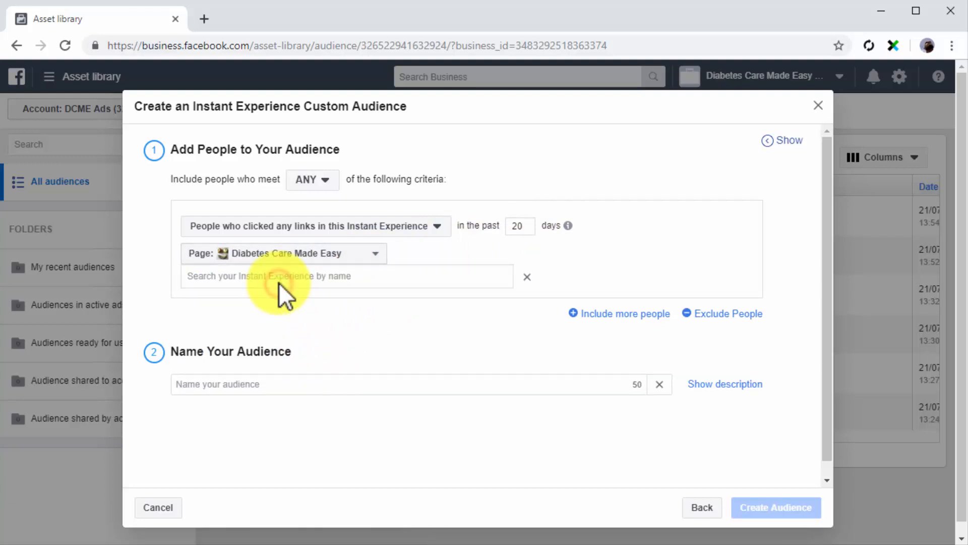
left_click(285, 279)
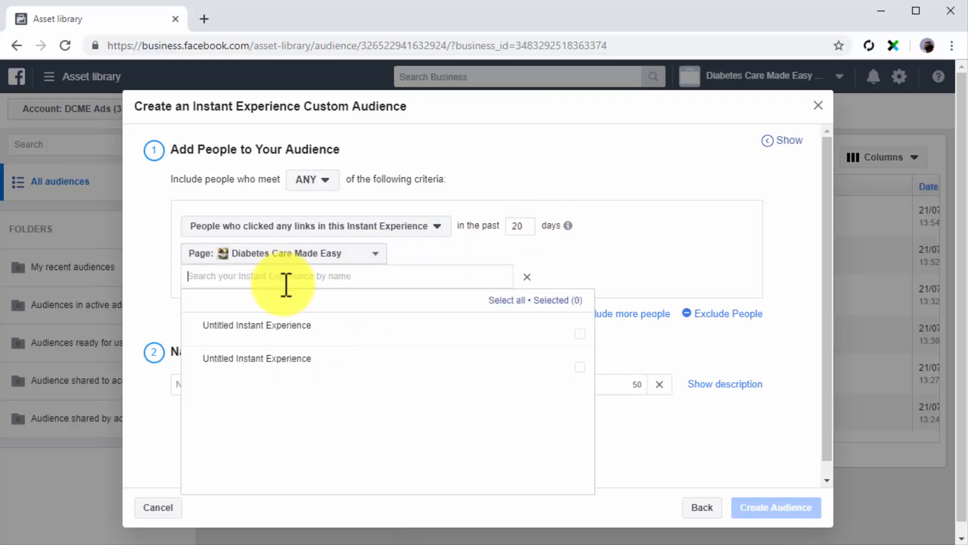
mouse_move(301, 359)
left_click(292, 329)
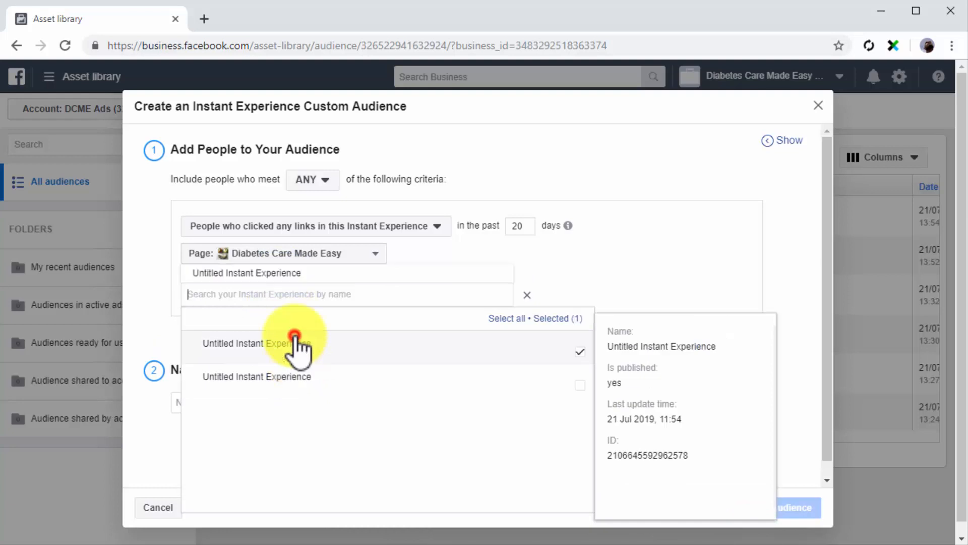
left_click(793, 358)
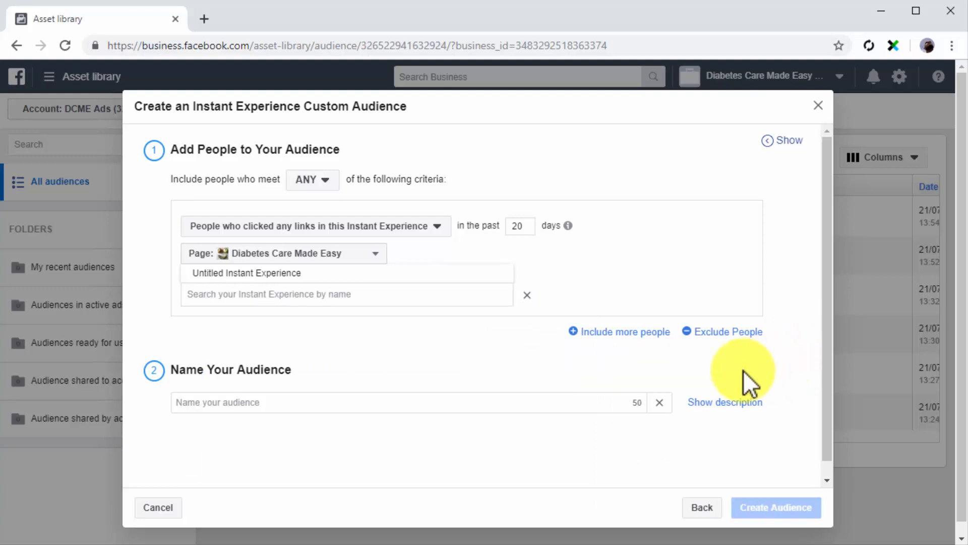
Name the Instant Experience audience "Custom Instant Experience Audience" and create it
left_click(547, 402)
type("Custom Instant Experience Audience")
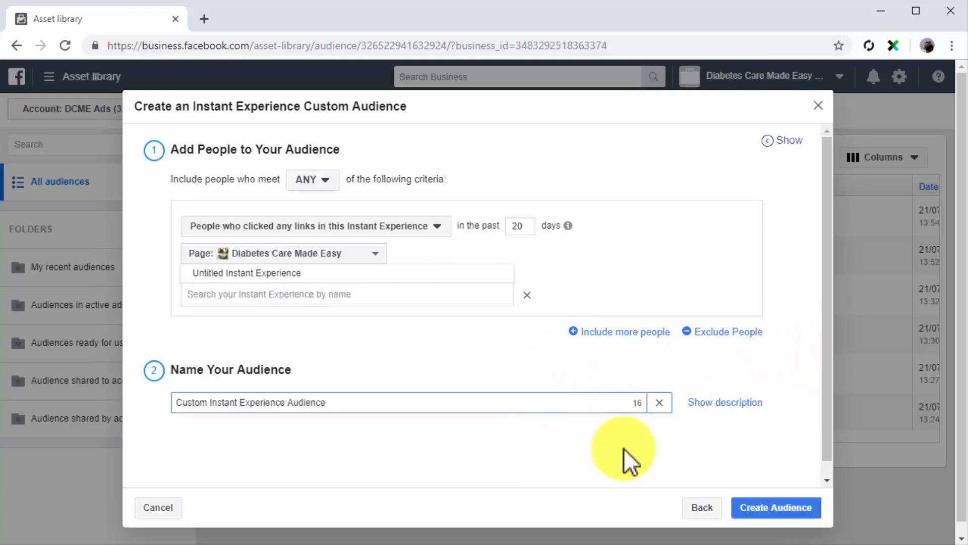
left_click(767, 500)
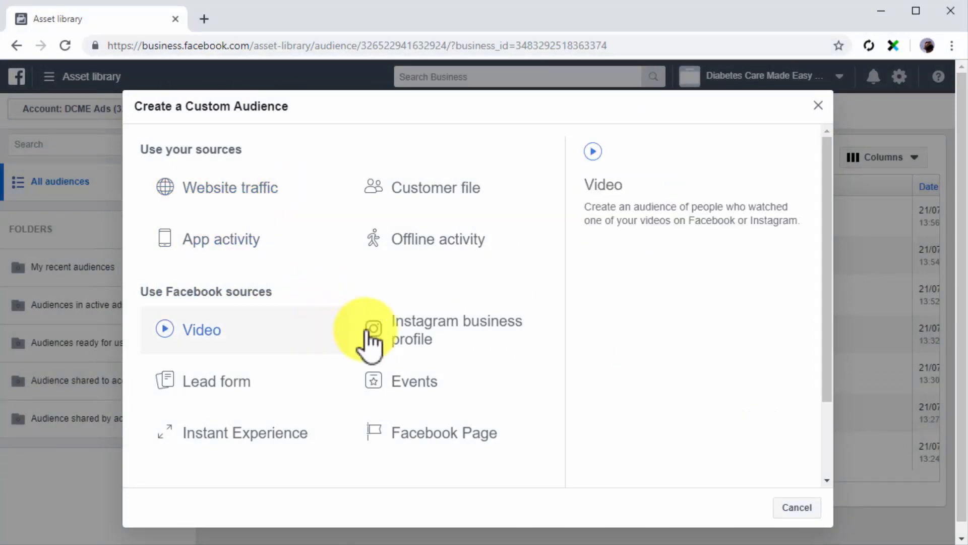
Start an Instagram business profile custom audience matching ANY criteria, using the only listed Instagram profile
left_click(482, 337)
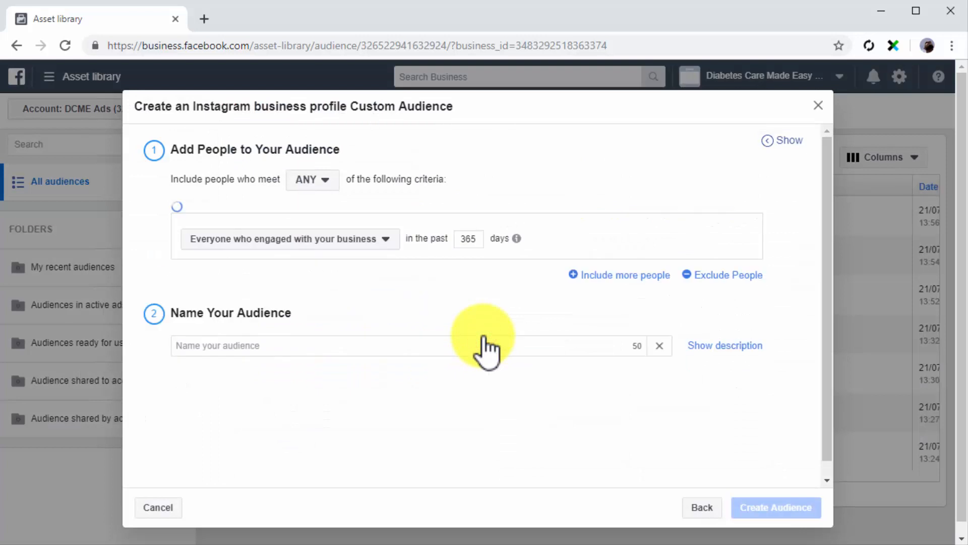
left_click(329, 183)
left_click(320, 207)
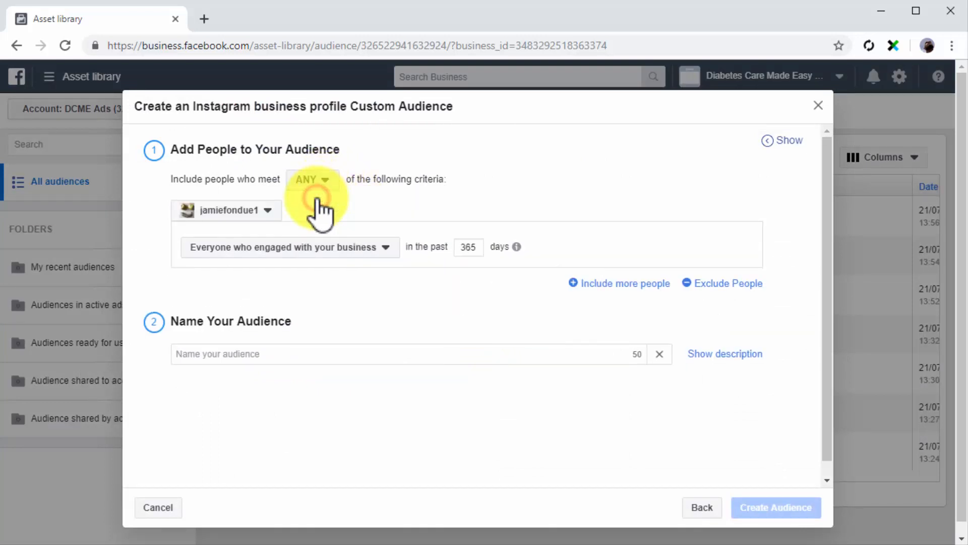
left_click(276, 212)
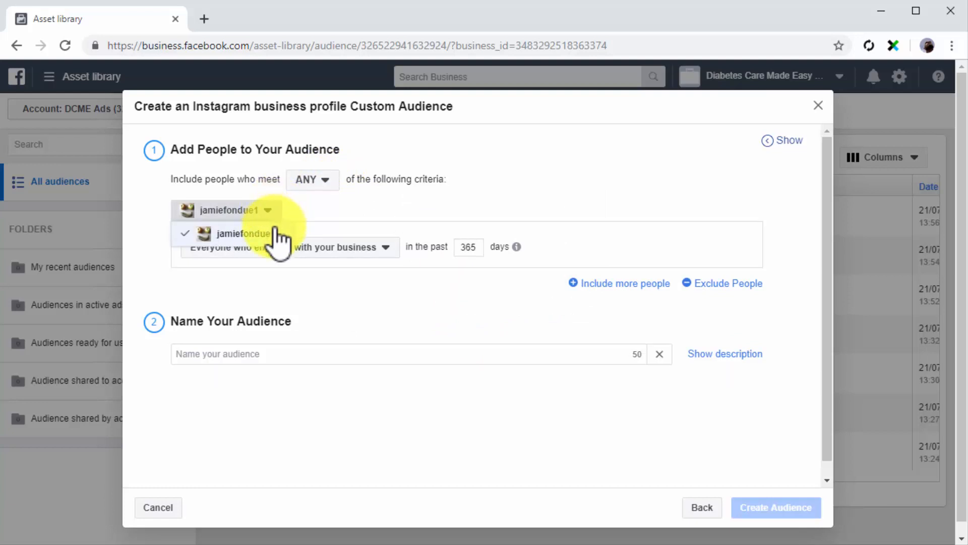
left_click(274, 227)
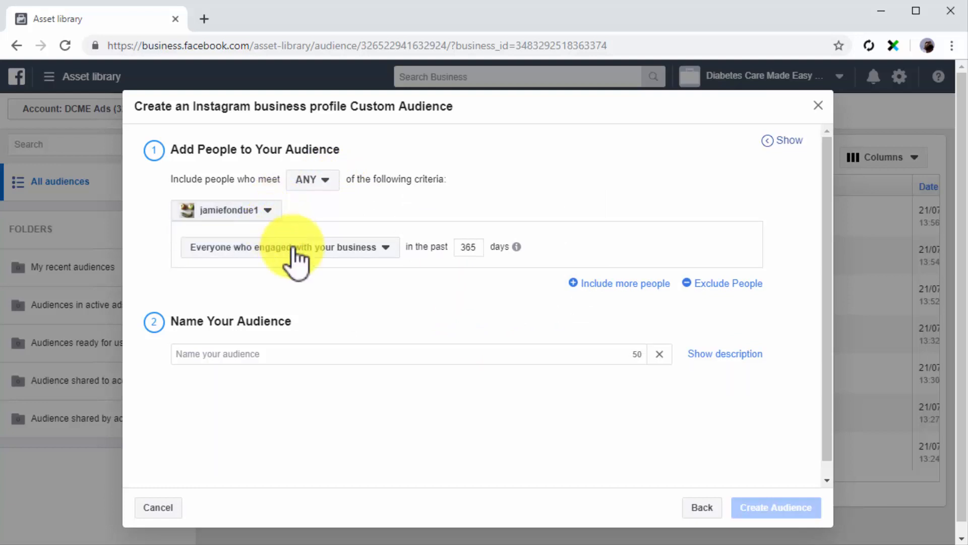
Target people who engaged with any post or ad on the Instagram profile in the past 10 days
left_click(385, 255)
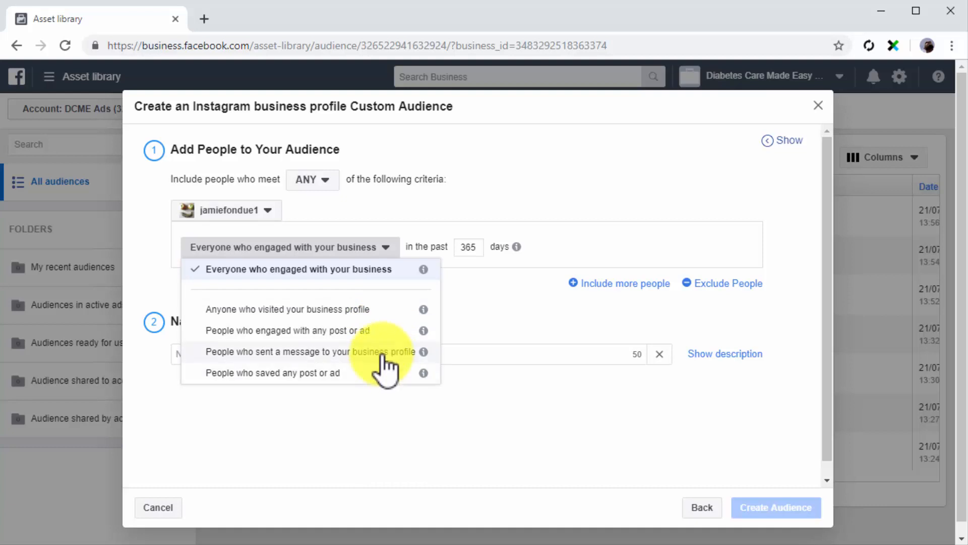
left_click(384, 330)
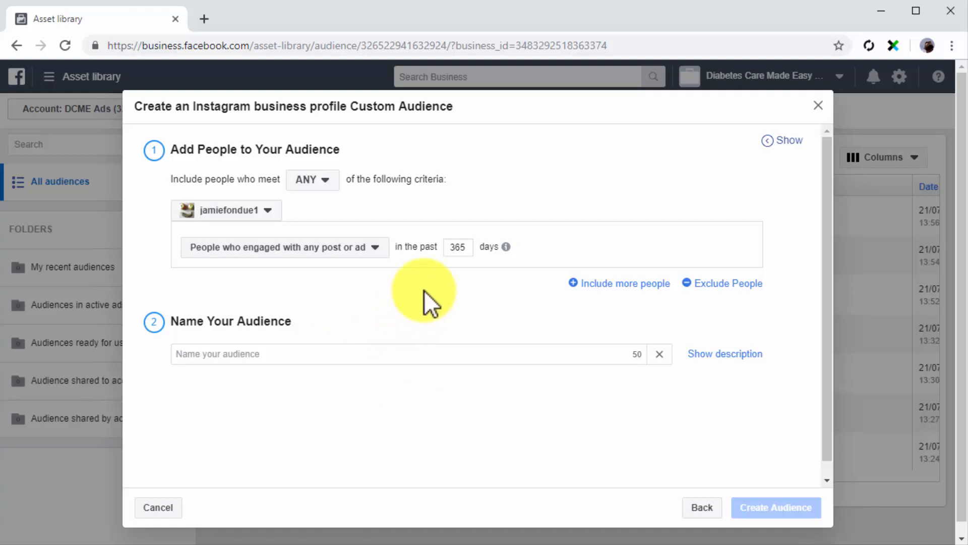
double_click(469, 247)
type("10")
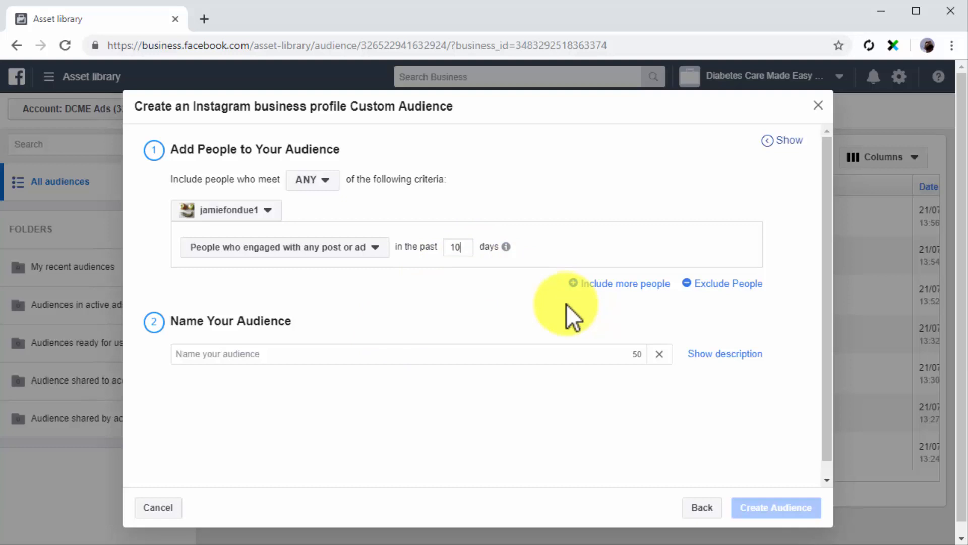
Name the Instagram audience "Custom Instagram Profile Audience" and create it
left_click(496, 353)
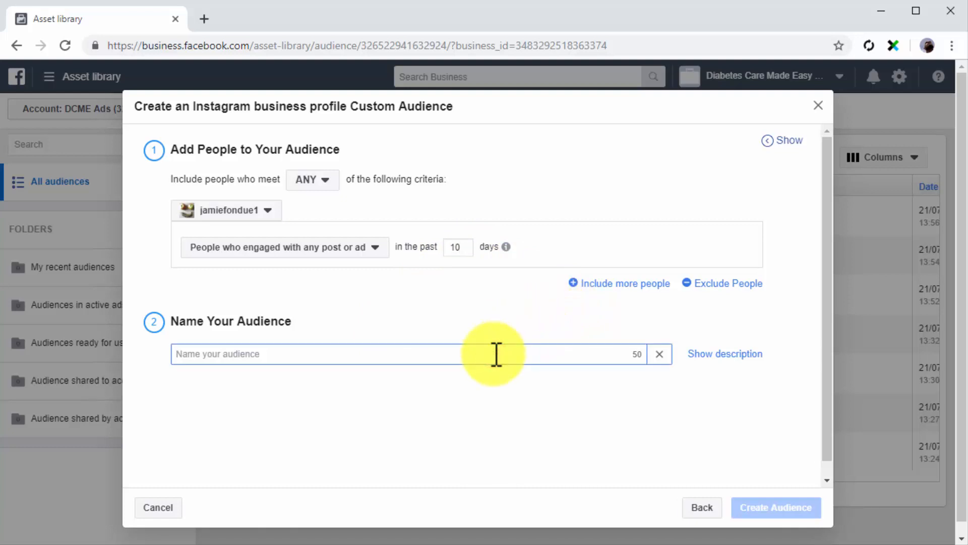
type("Custom Instagram Profile Audience")
left_click(757, 510)
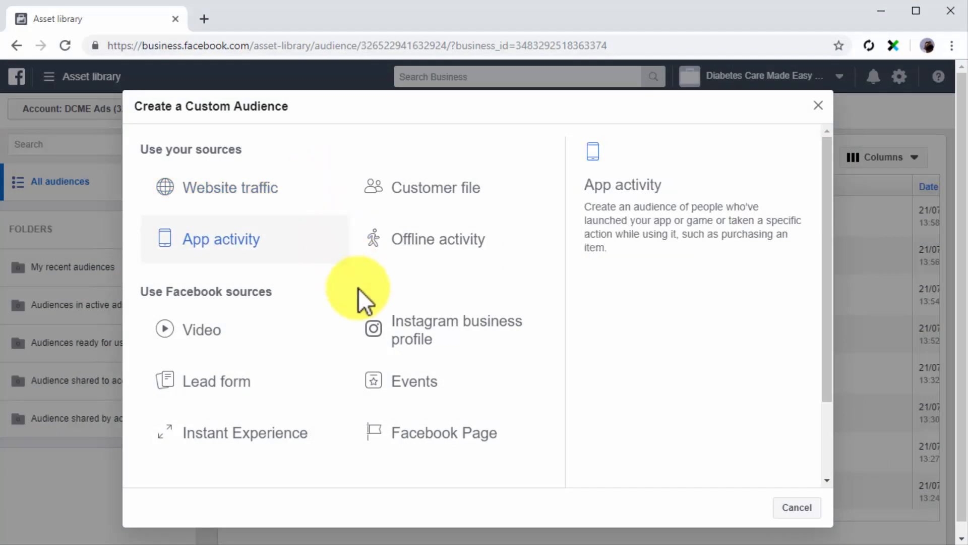
Start an event custom audience matching ANY criteria, for people who have visited the event page
left_click(405, 389)
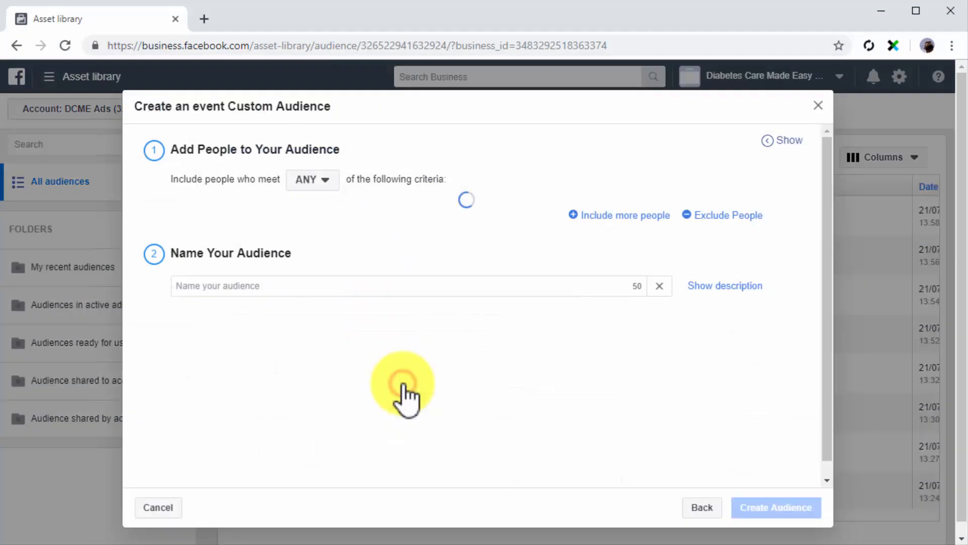
left_click(323, 187)
left_click(324, 196)
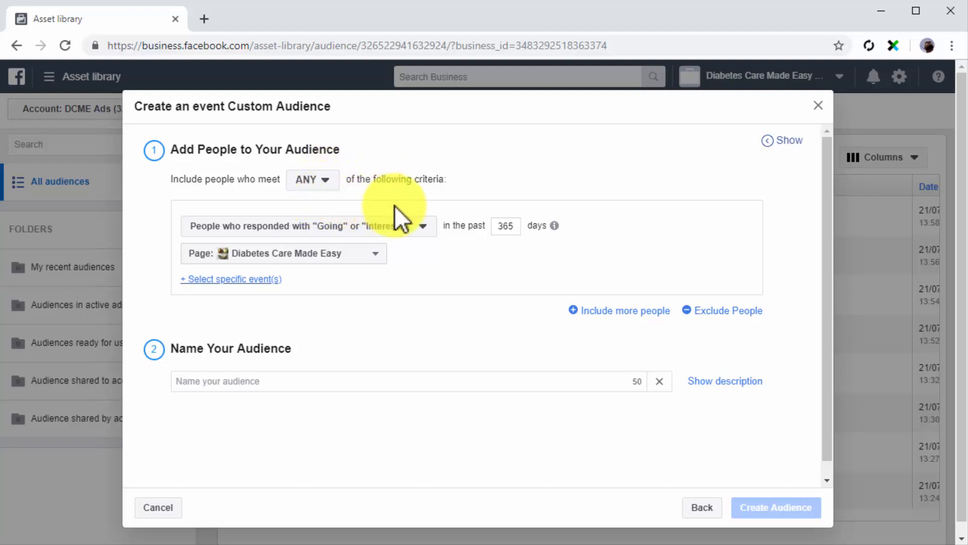
left_click(421, 226)
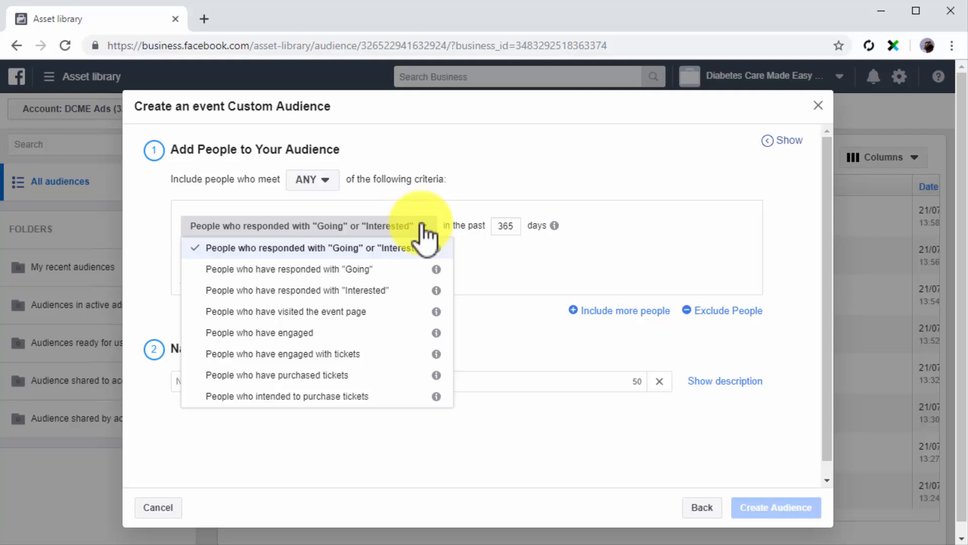
left_click(398, 308)
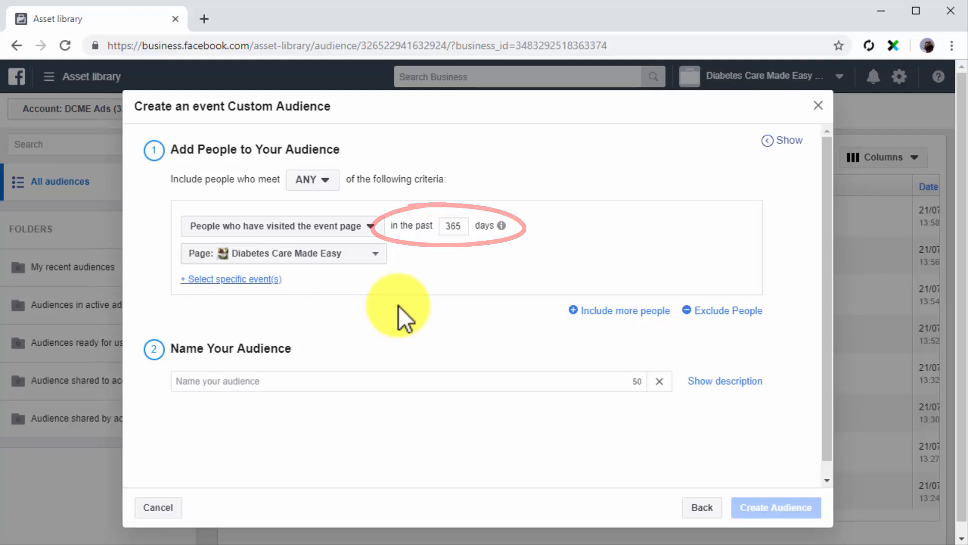
Choose the Diabetes Care Made Easy page and restrict the event audience to "Healthy World Taste Summit 2019"
left_click(343, 258)
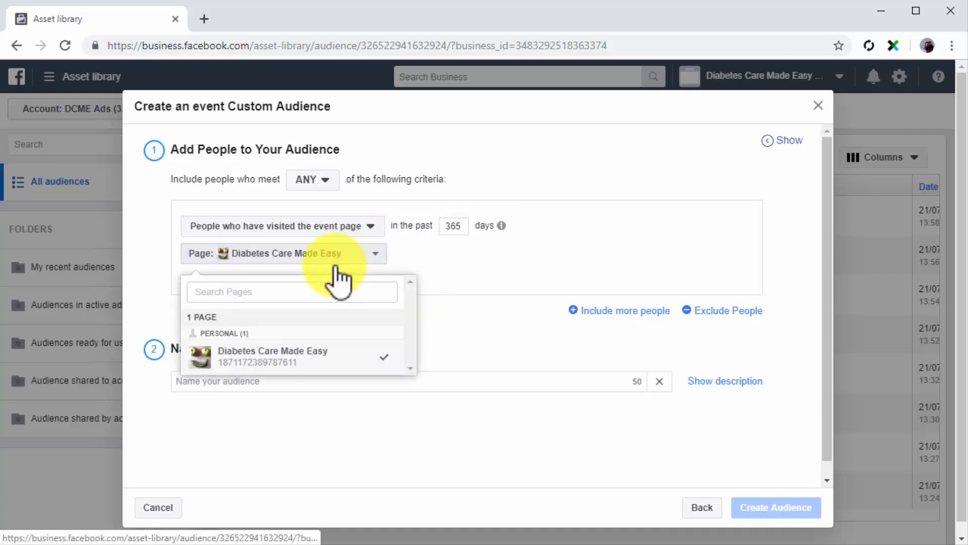
left_click(291, 364)
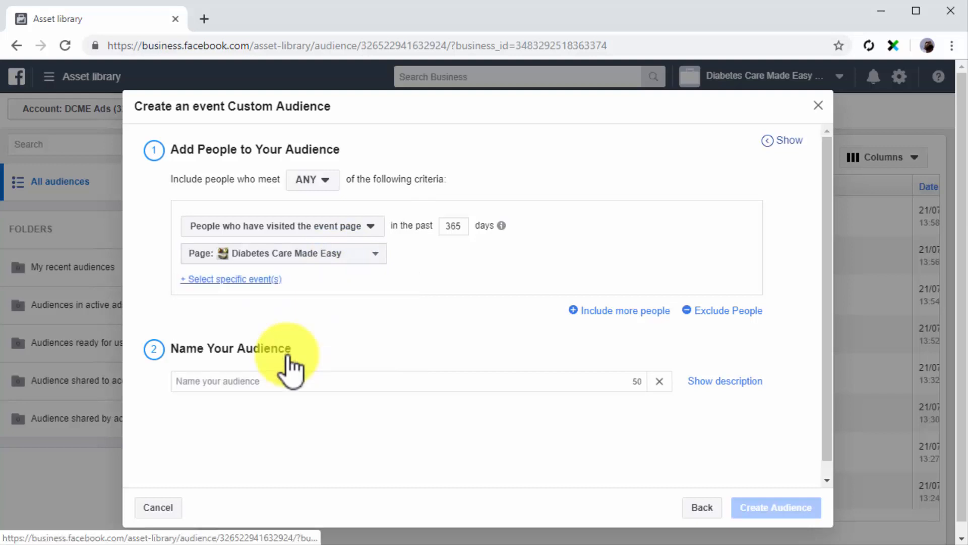
left_click(258, 279)
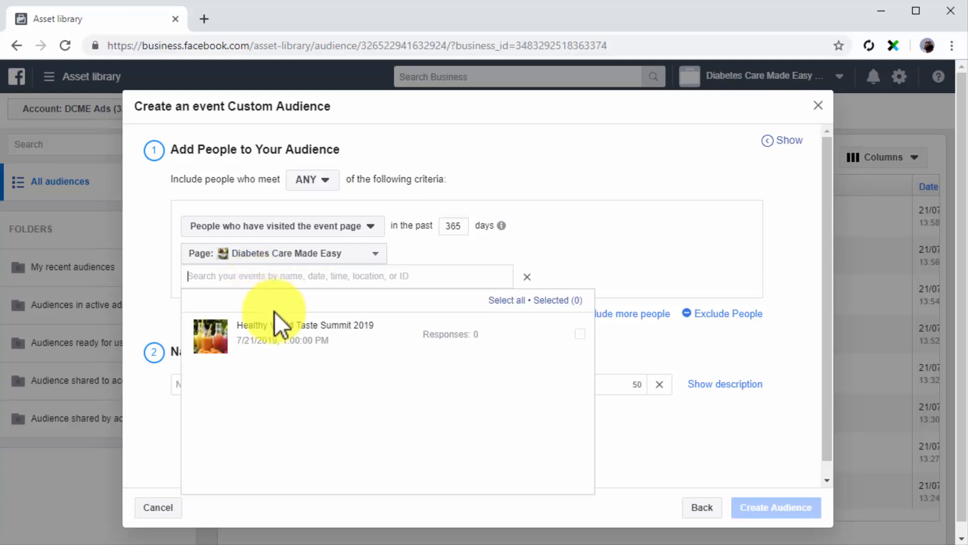
left_click(288, 339)
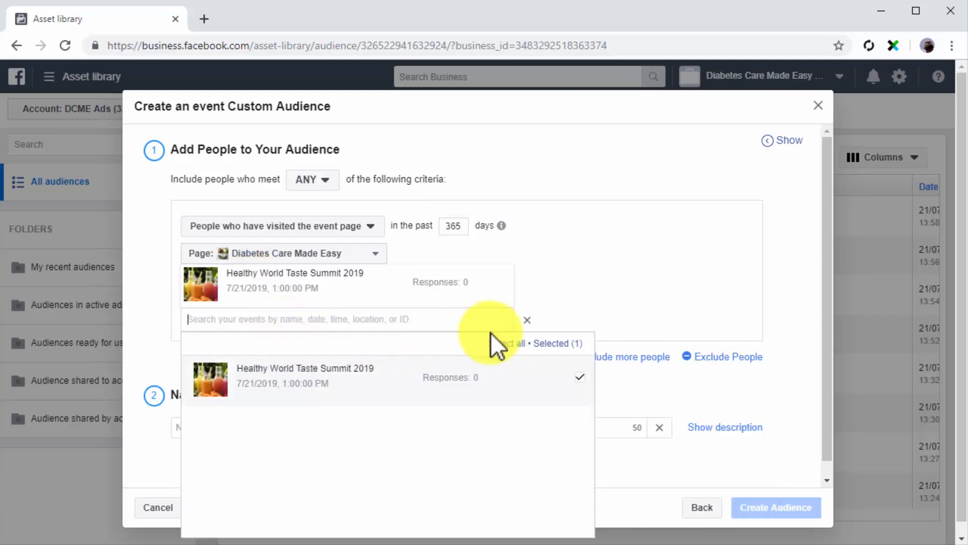
left_click(680, 377)
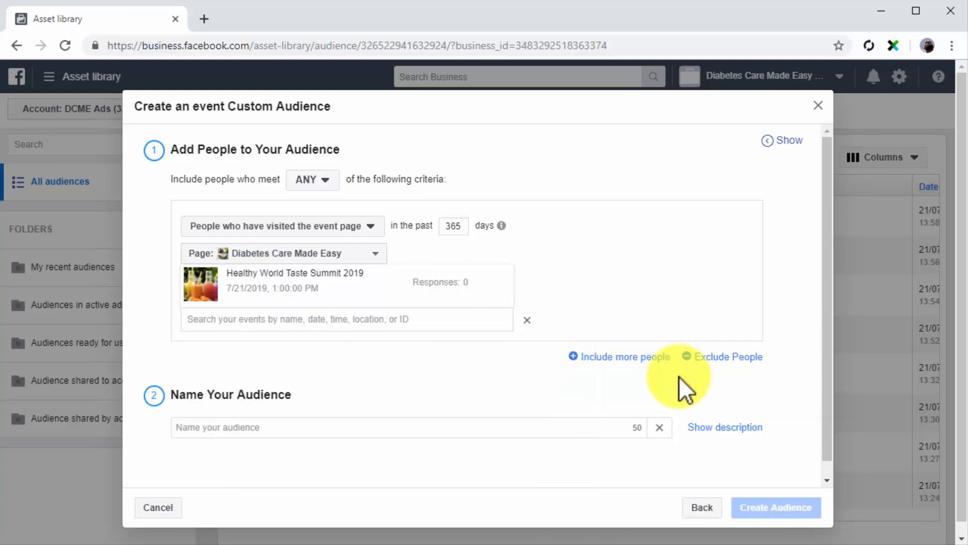
Name the event audience "Custom Event Audience" and create it
left_click(591, 438)
type("Custom Event Audience")
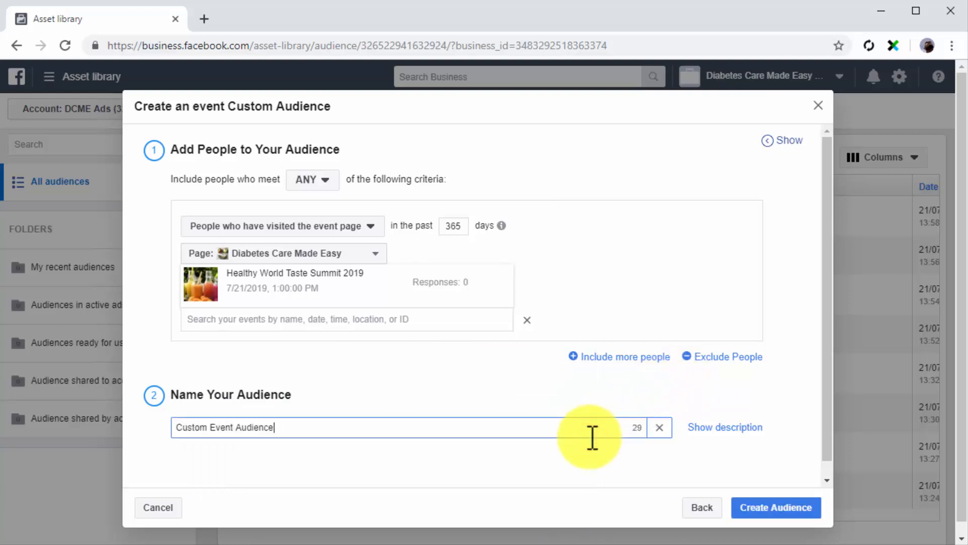
left_click(761, 503)
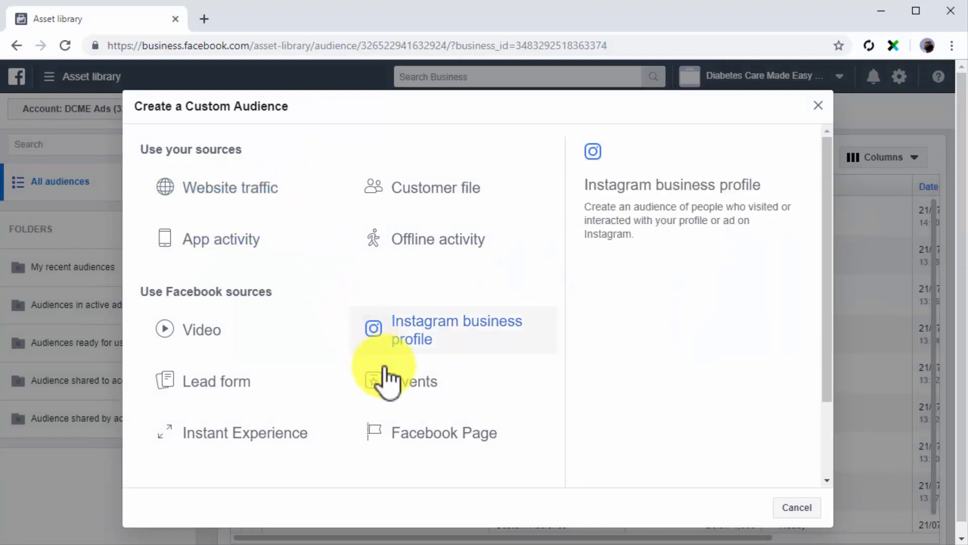
Start a Facebook Page custom audience matching ANY criteria, based on the Diabetes Care Made Easy page
left_click(423, 434)
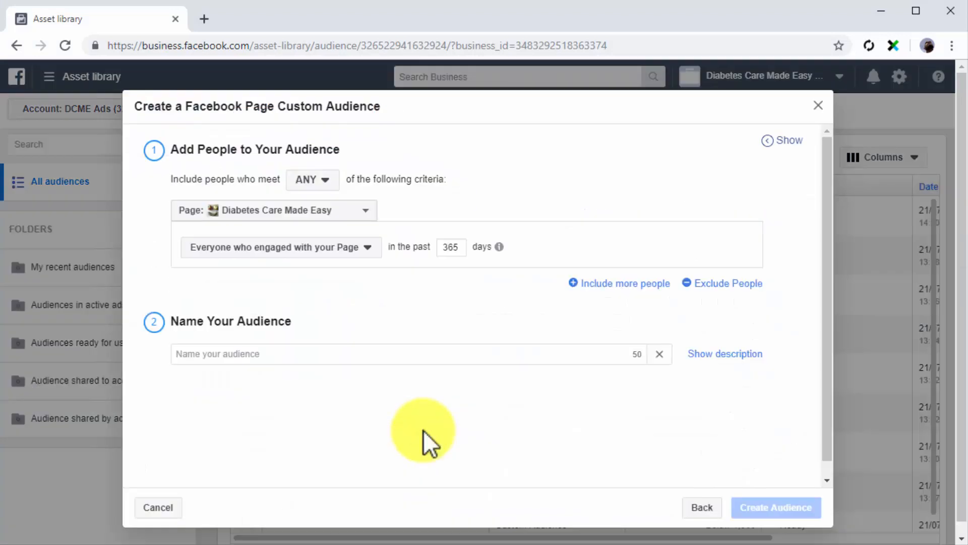
mouse_move(499, 244)
left_click(330, 180)
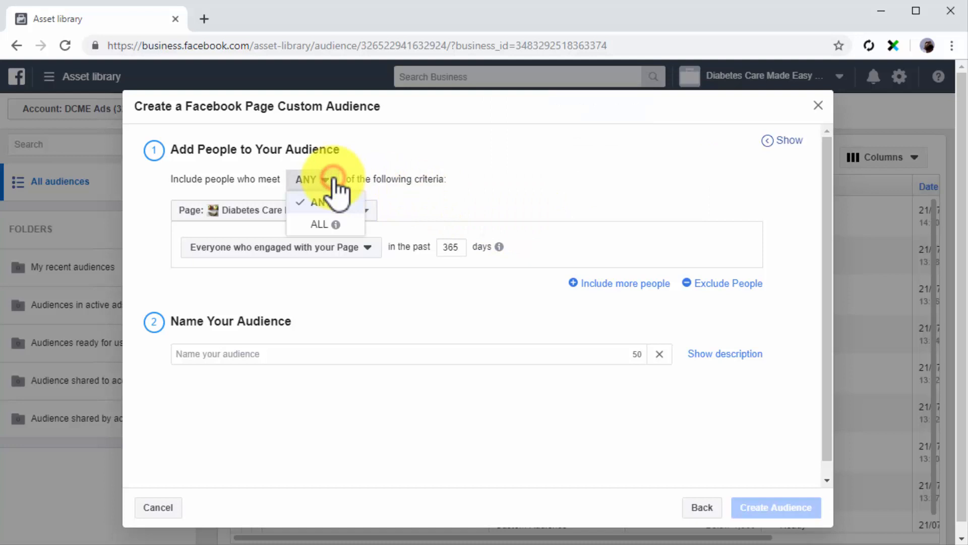
left_click(325, 202)
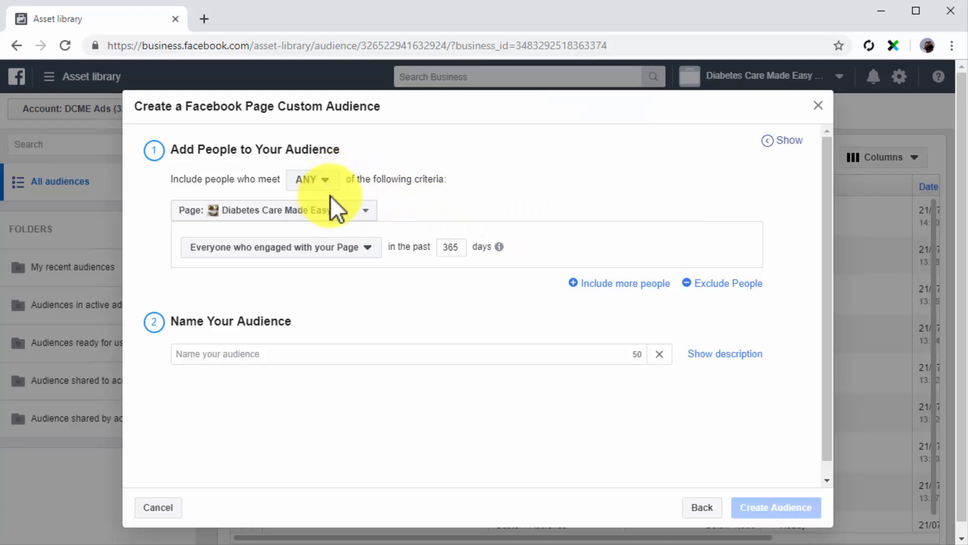
left_click(367, 212)
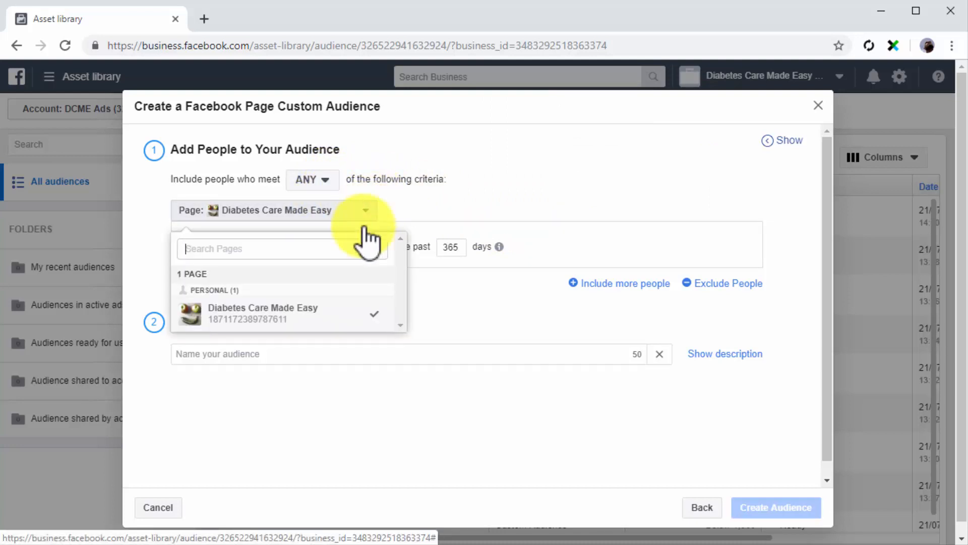
left_click(332, 309)
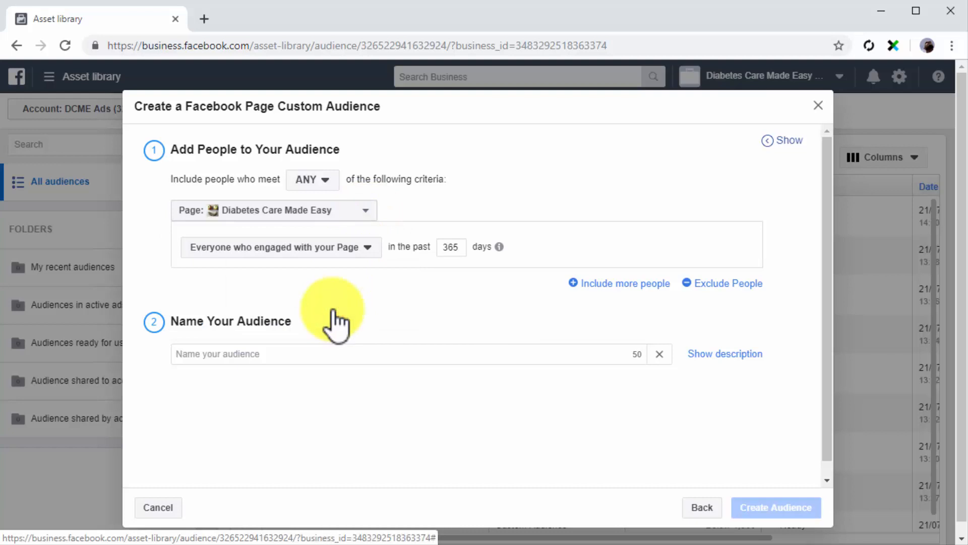
Target anyone who visited the Facebook Page in the past 20 days
left_click(367, 247)
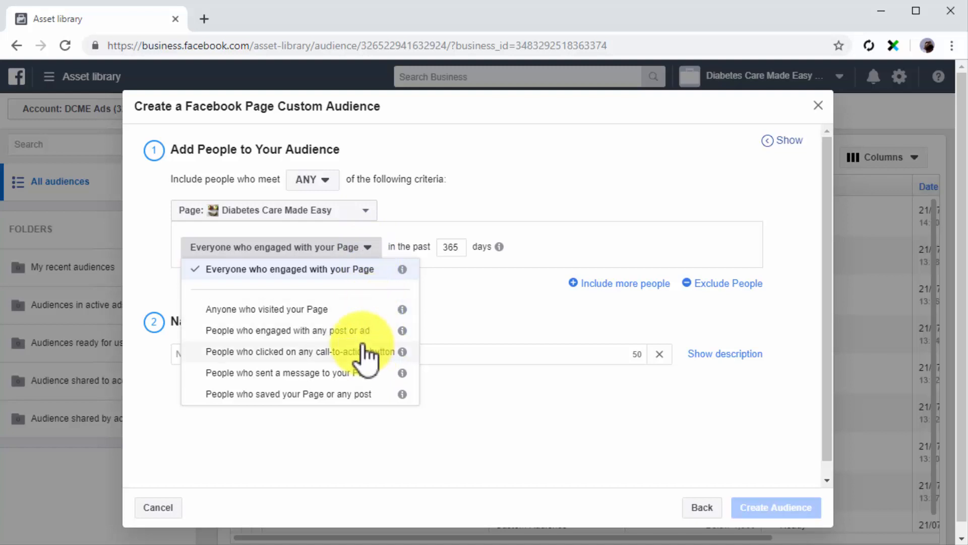
left_click(362, 309)
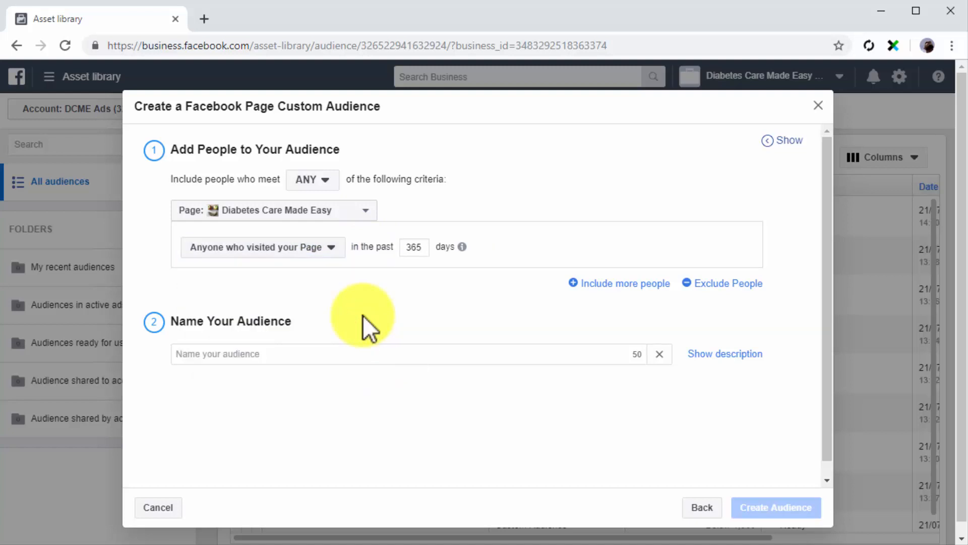
left_click(425, 247)
key("BackSpace")
key("BackSpace")
key("BackSpace")
type("20")
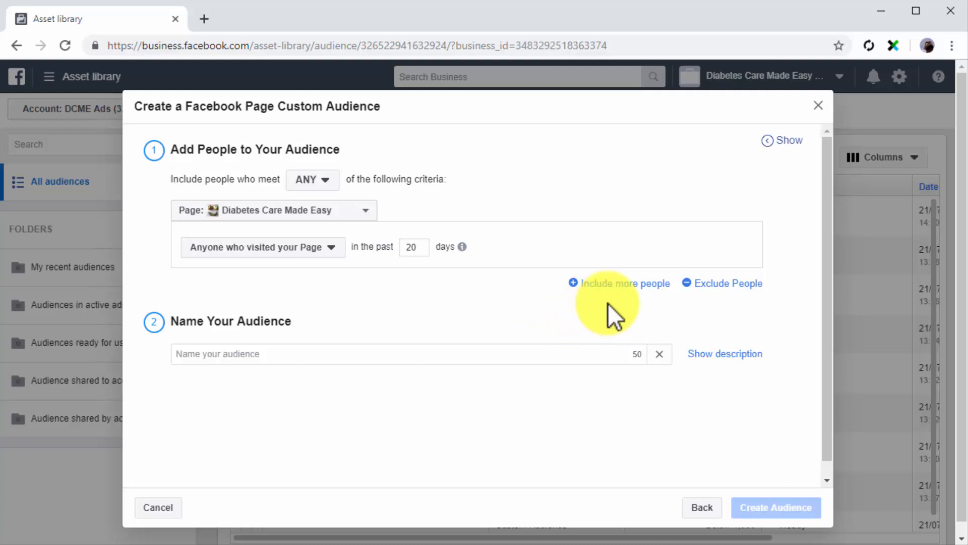
Name the Facebook Page audience "Custom Page Audience" and create it
left_click(560, 349)
type("Custom Page Audience")
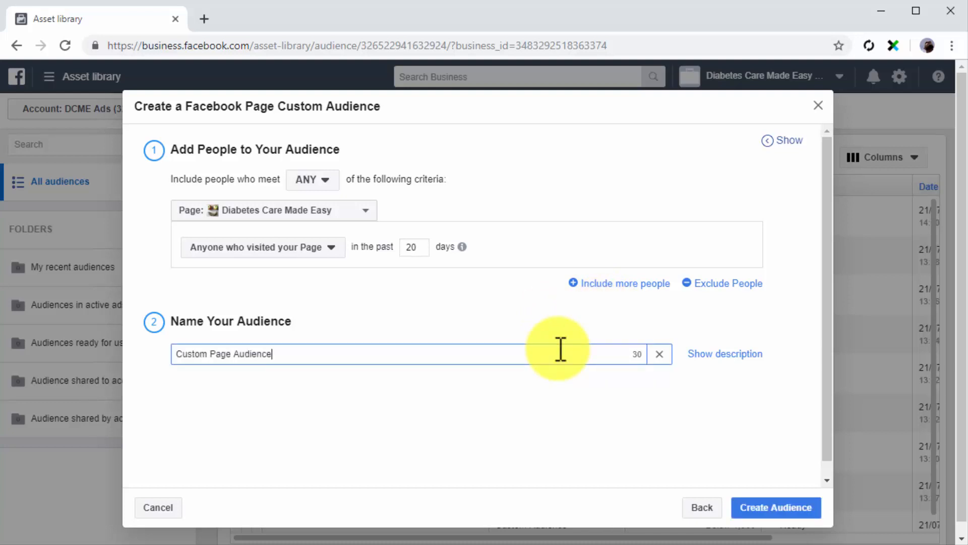
left_click(786, 506)
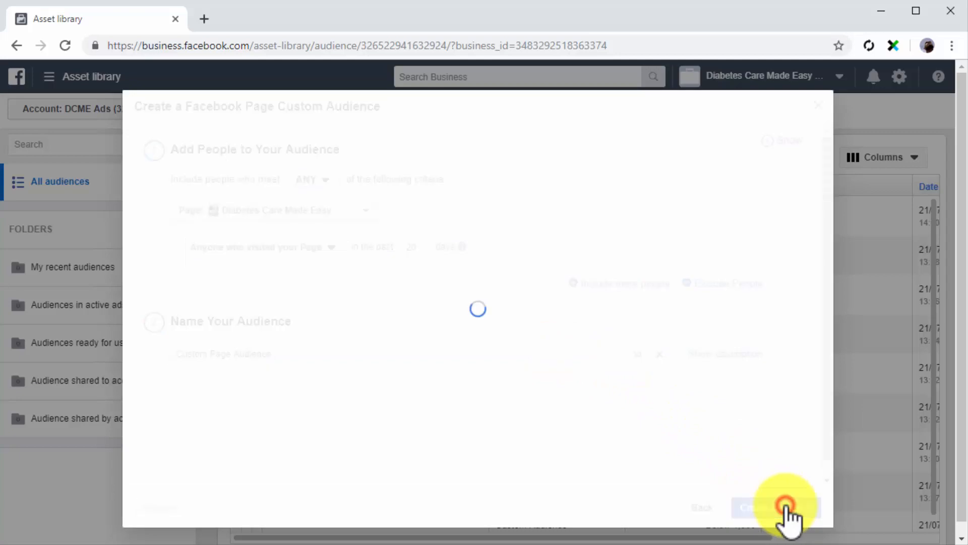